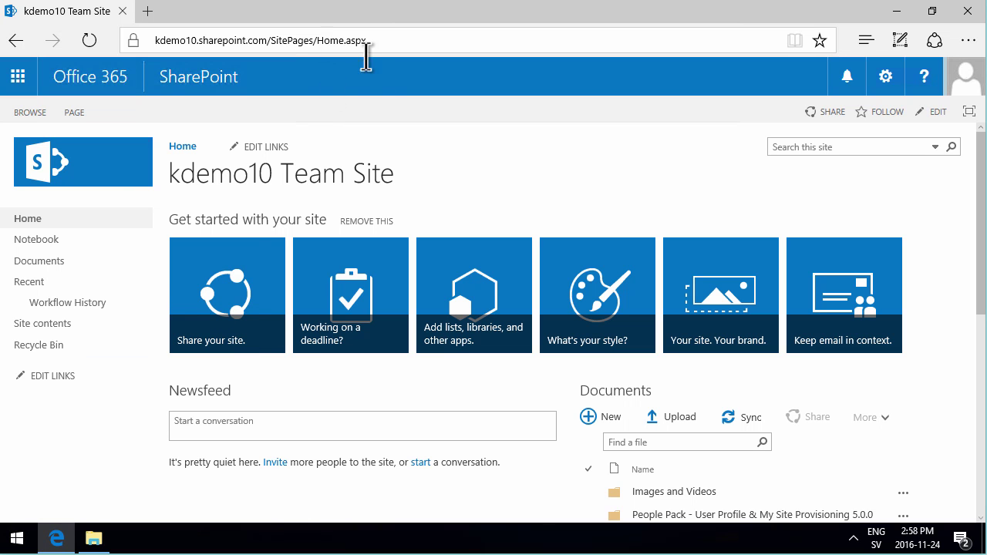
Open the team site's home page for editing and add the text "Hello World!" below the Get started tiles
{"action": "left_click", "coordinate": [518, 175]}
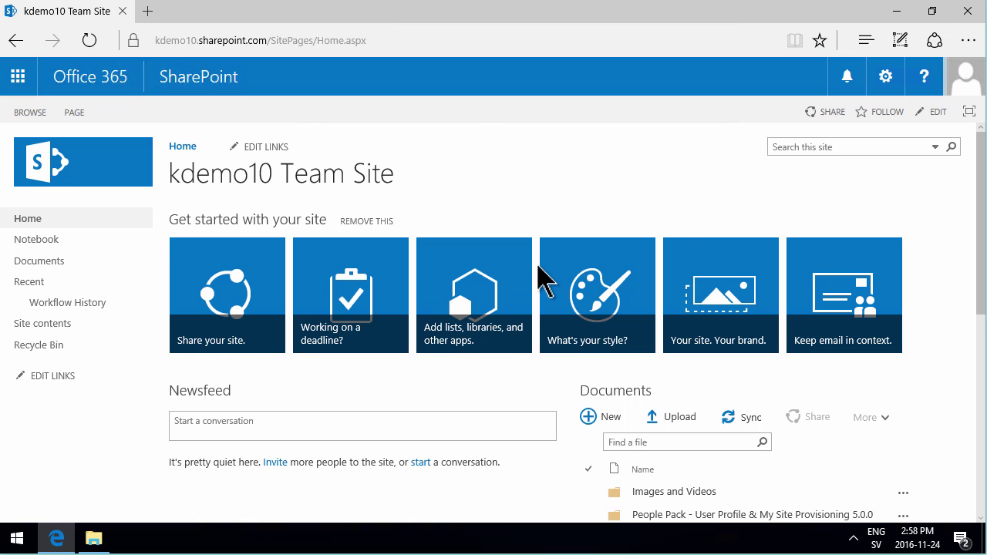
{"action": "left_click", "coordinate": [932, 114]}
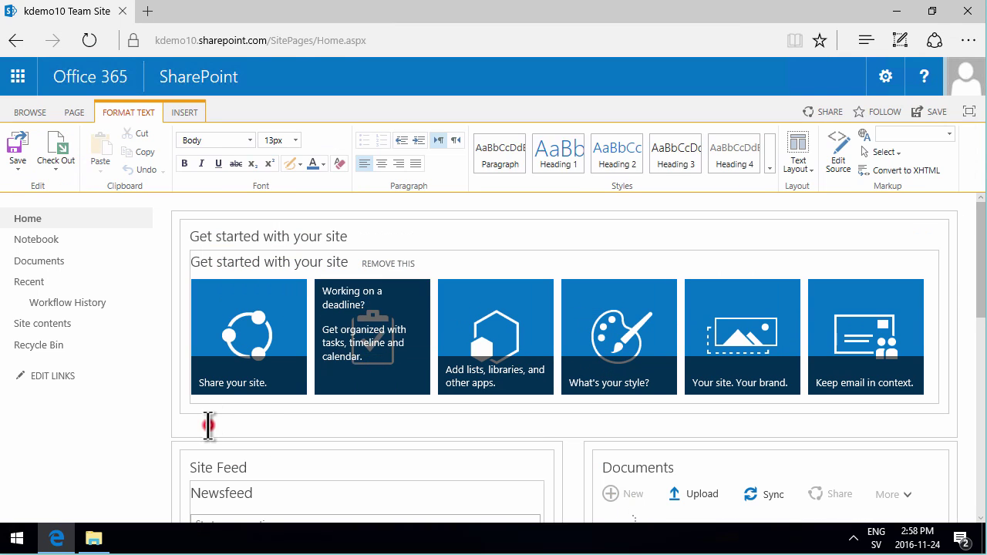
{"action": "left_click", "coordinate": [209, 432]}
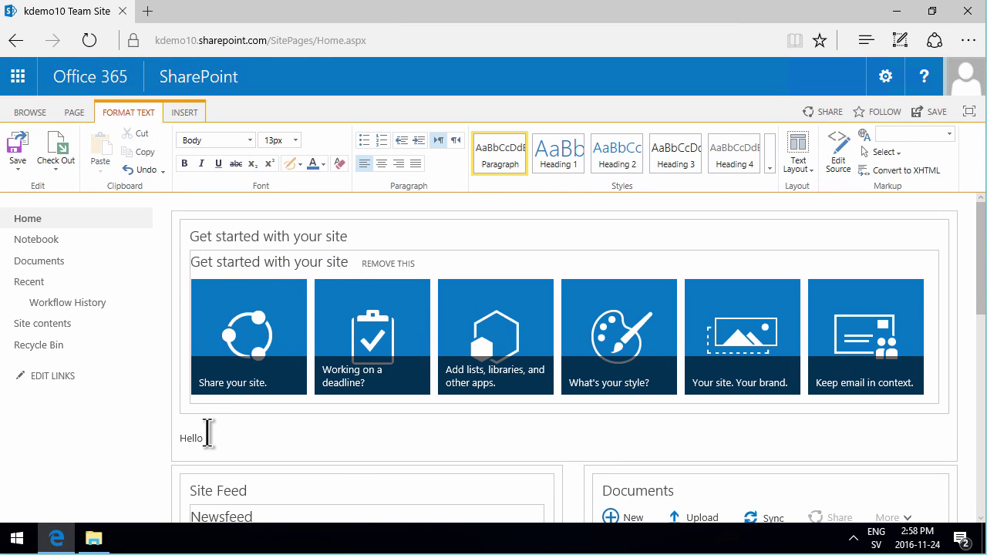
{"action": "type", "text": "Hello World!"}
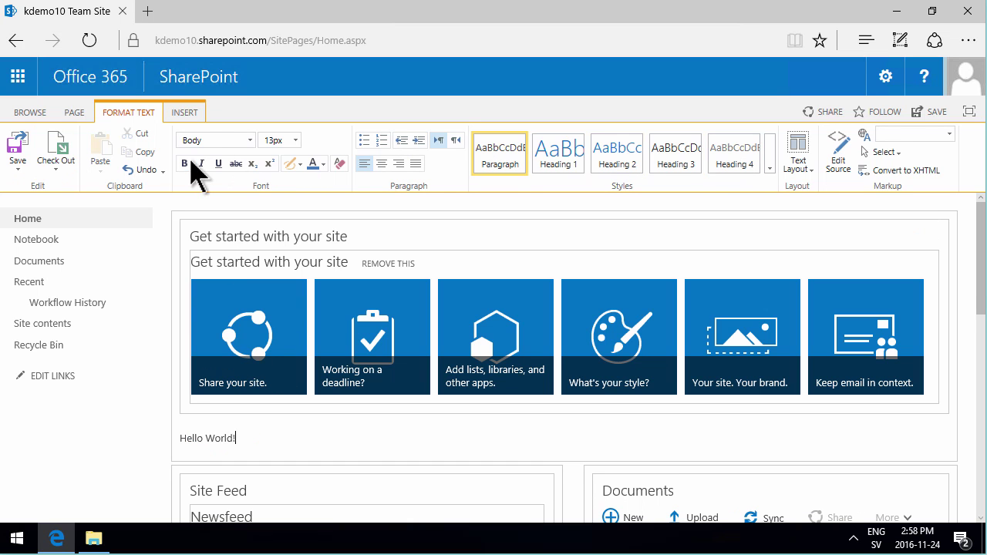
Add a wiki link to a page called Test on a new line below "Hello World!" using double square brackets
{"action": "left_click", "coordinate": [185, 115]}
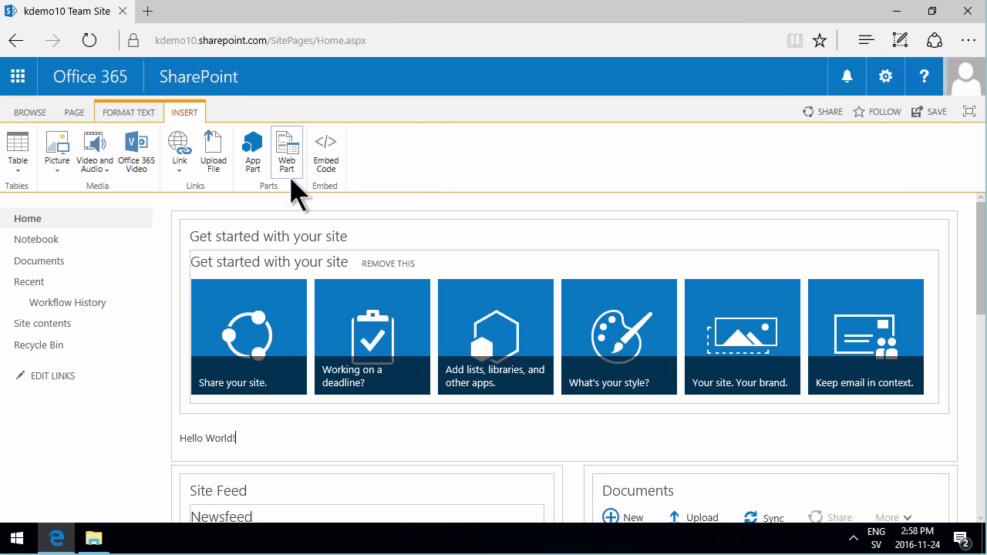
{"action": "left_click", "coordinate": [263, 448]}
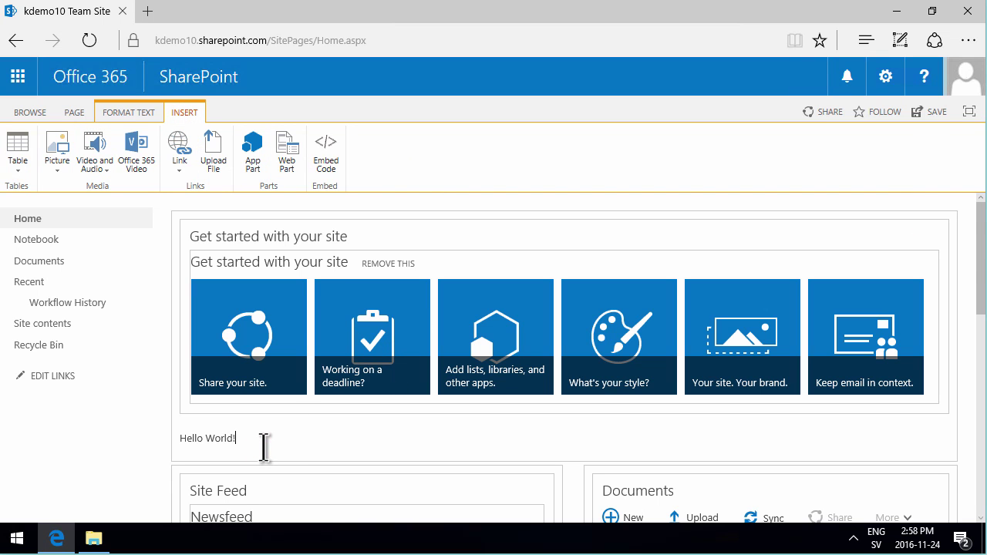
{"action": "key", "text": "Return"}
{"action": "type", "text": "[["}
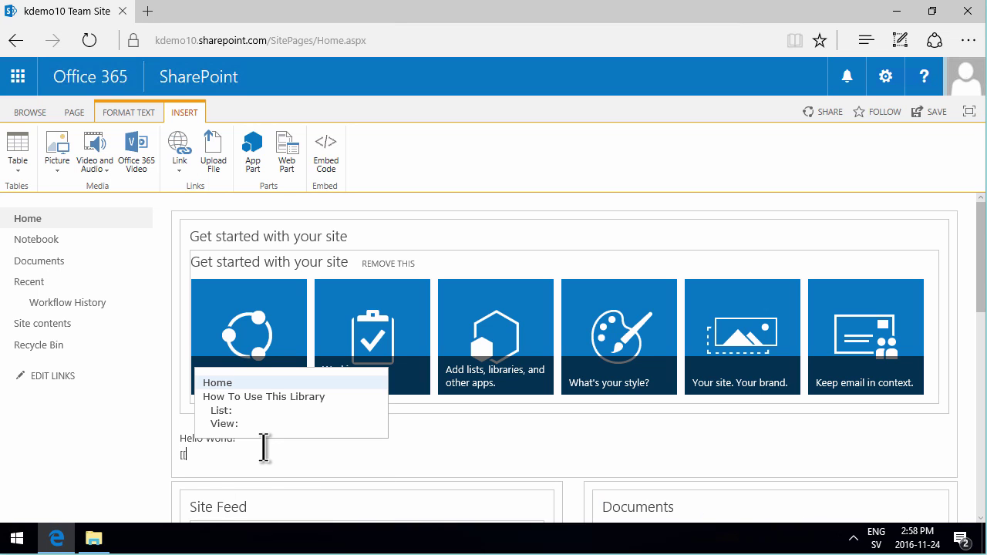
{"action": "key", "text": "Down"}
{"action": "key", "text": "Down"}
{"action": "key", "text": "Down"}
{"action": "key", "text": "Up"}
{"action": "key", "text": "Up"}
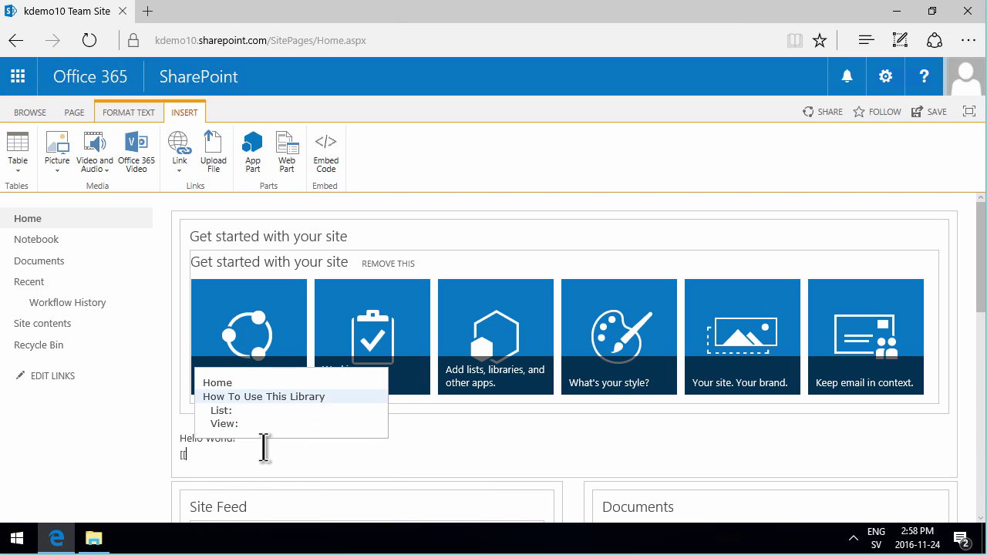
{"action": "key", "text": "Down"}
{"action": "key", "text": "Escape"}
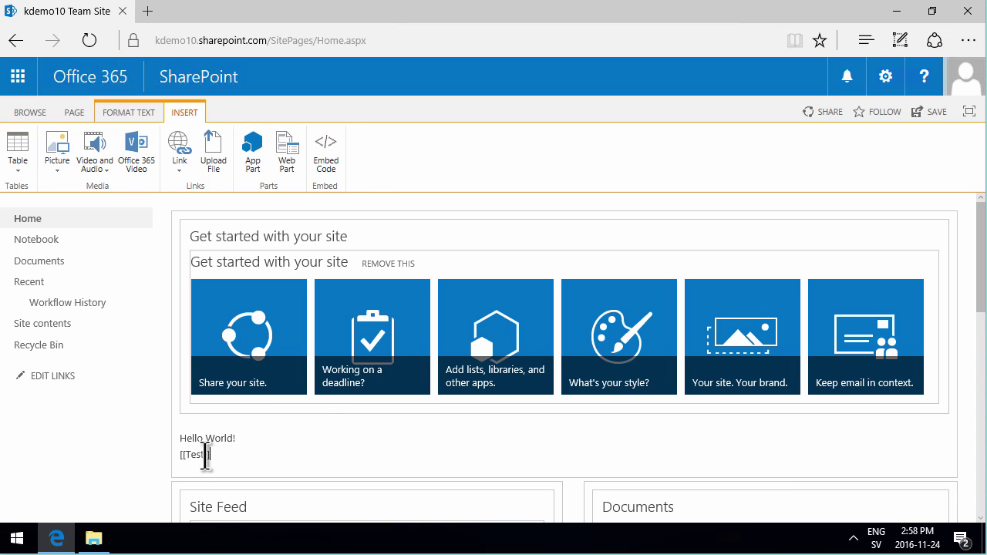
Save the home page and follow the Test link, declining to create the page
{"action": "left_click", "coordinate": [74, 113]}
{"action": "left_click", "coordinate": [18, 147]}
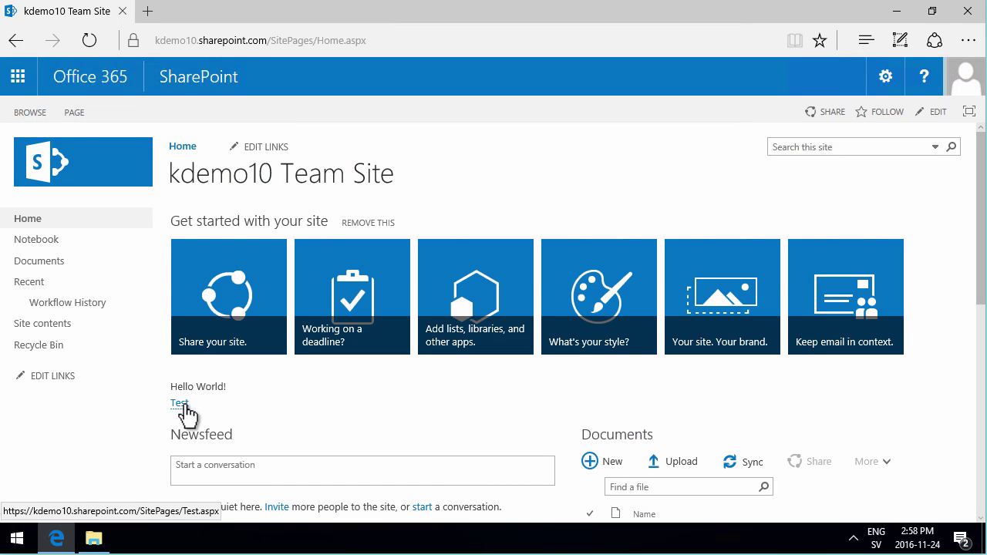
{"action": "left_click", "coordinate": [179, 404]}
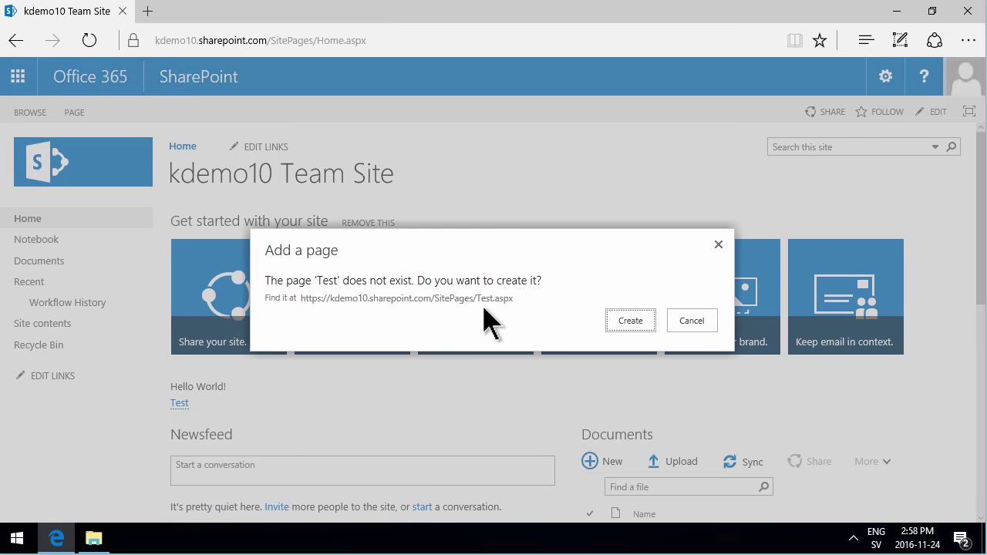
{"action": "left_click", "coordinate": [700, 320]}
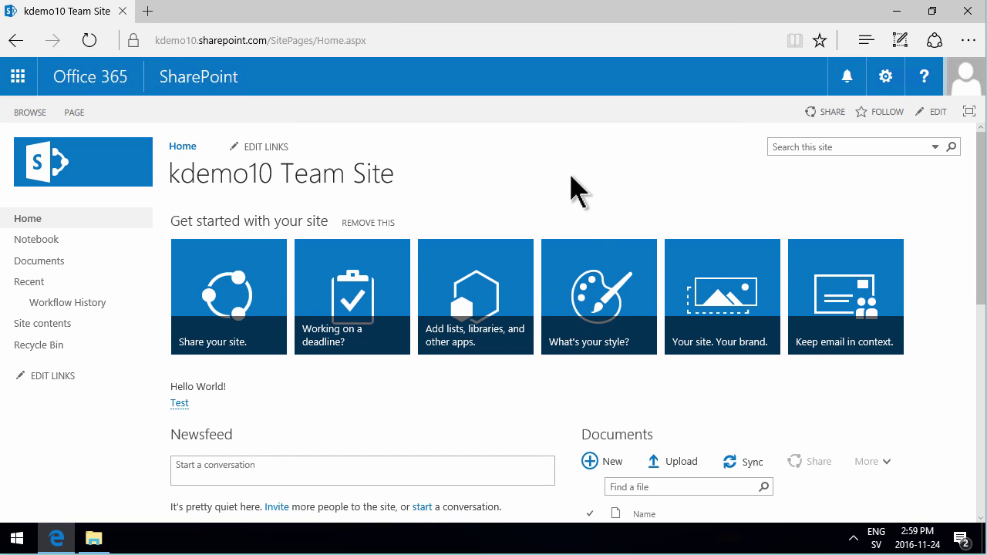
Open the site settings page and examine the _layouts/15/settings.aspx part of its address
{"action": "left_click", "coordinate": [883, 77]}
{"action": "left_click", "coordinate": [834, 352]}
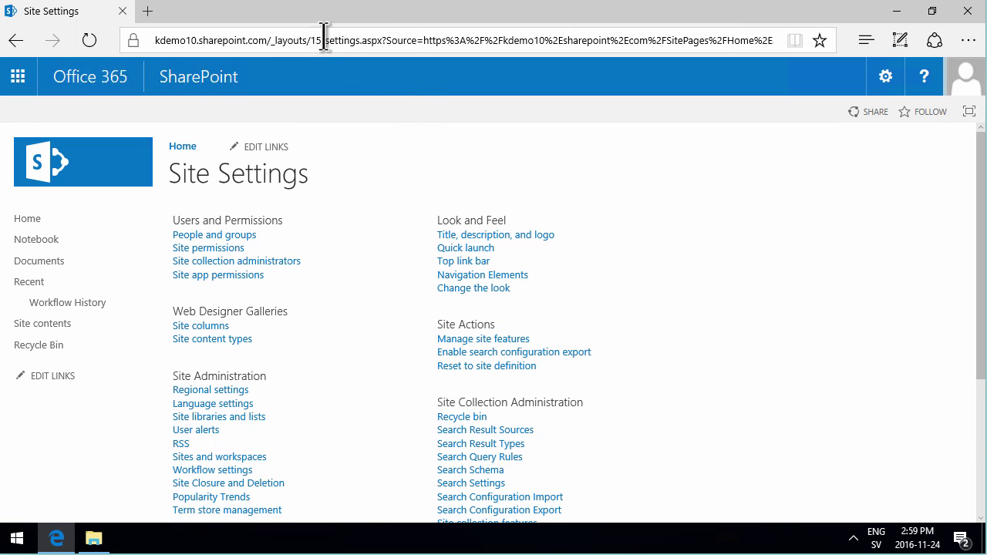
{"action": "left_click_drag", "start_coordinate": [272, 42], "coordinate": [418, 56]}
{"action": "triple_click", "coordinate": [299, 39]}
{"action": "left_click", "coordinate": [299, 40]}
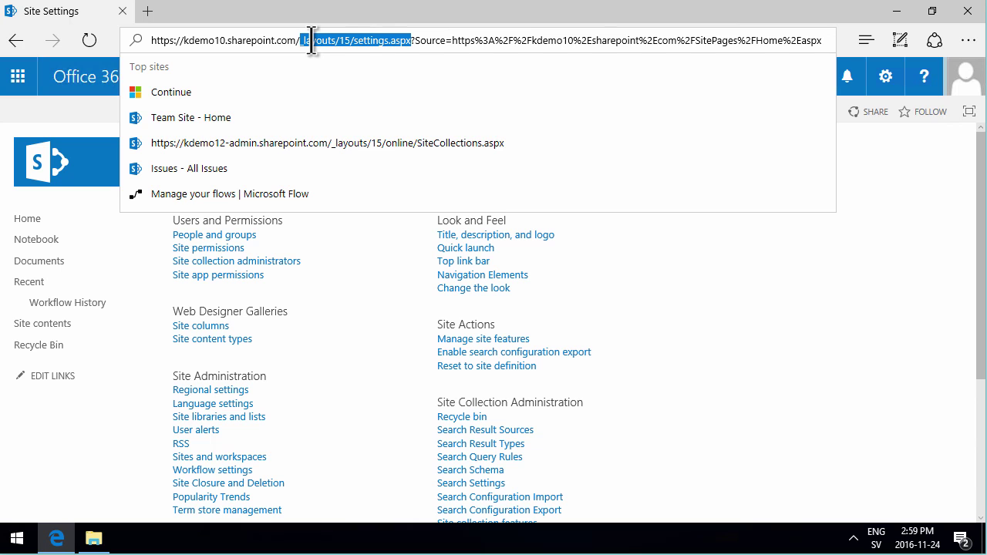
{"action": "left_click", "coordinate": [733, 349]}
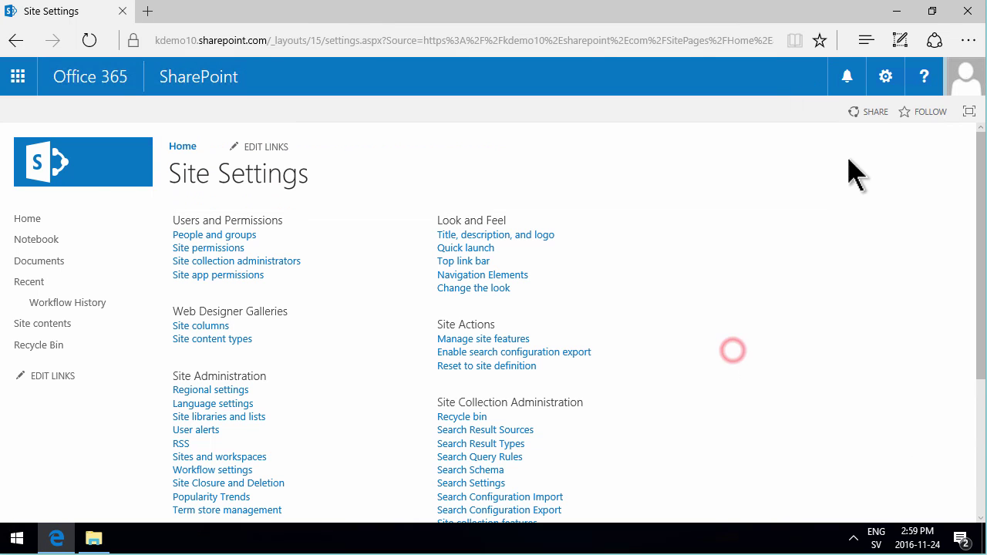
Go to the site contents and open the Site Pages library
{"action": "left_click", "coordinate": [895, 93]}
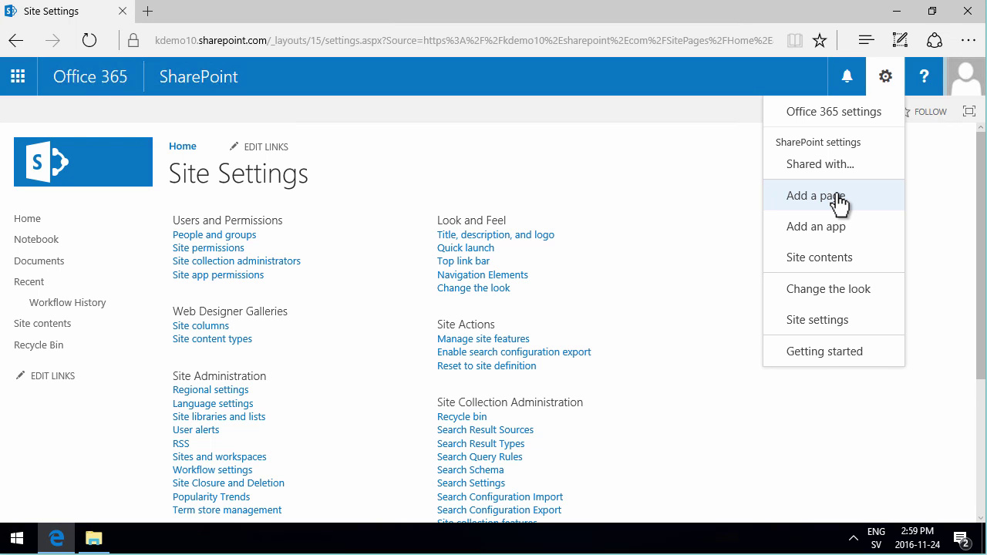
{"action": "left_click", "coordinate": [814, 258]}
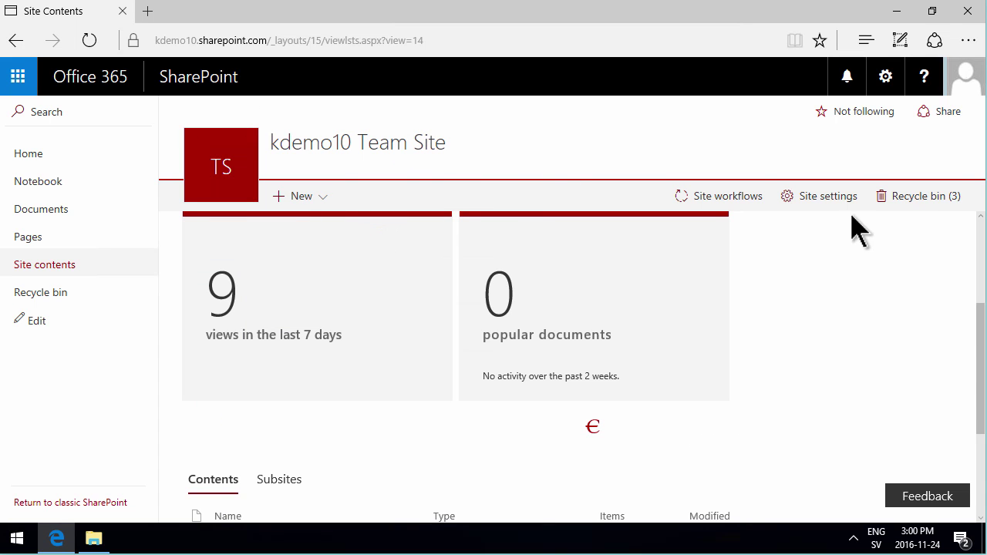
{"action": "scroll", "coordinate": [749, 390], "scroll_direction": "down", "scroll_amount": 3}
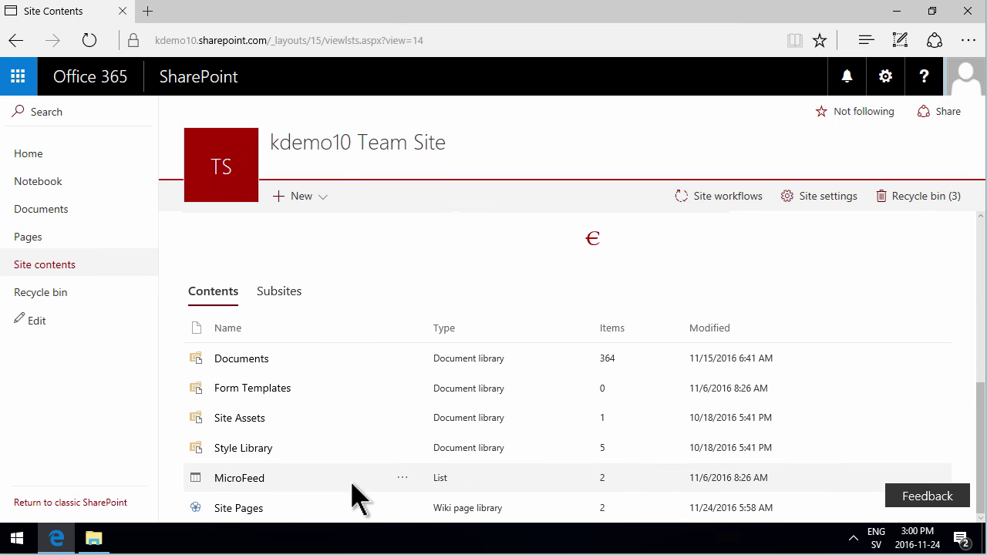
{"action": "left_click", "coordinate": [238, 509]}
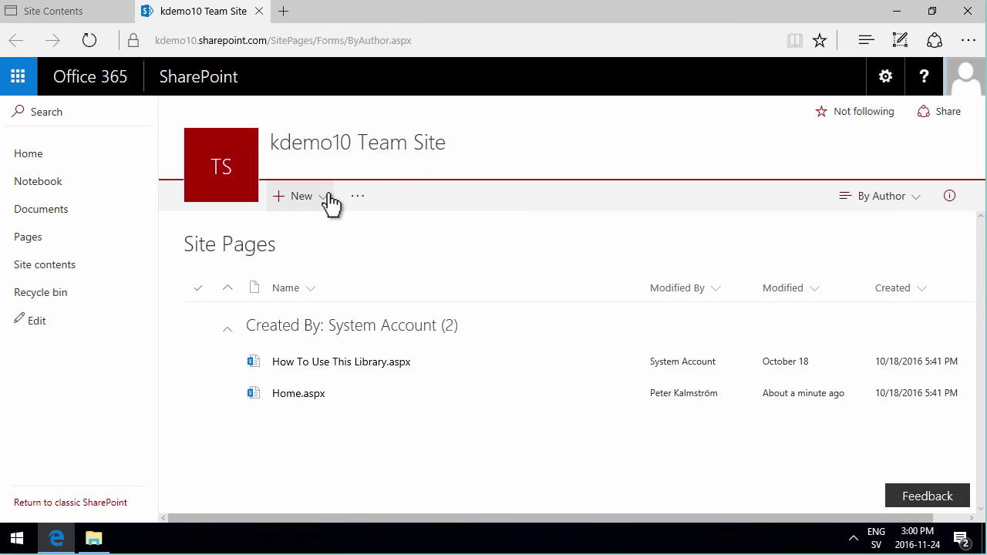
Create a new wiki page named "test" in the Site Pages library
{"action": "left_click", "coordinate": [327, 194]}
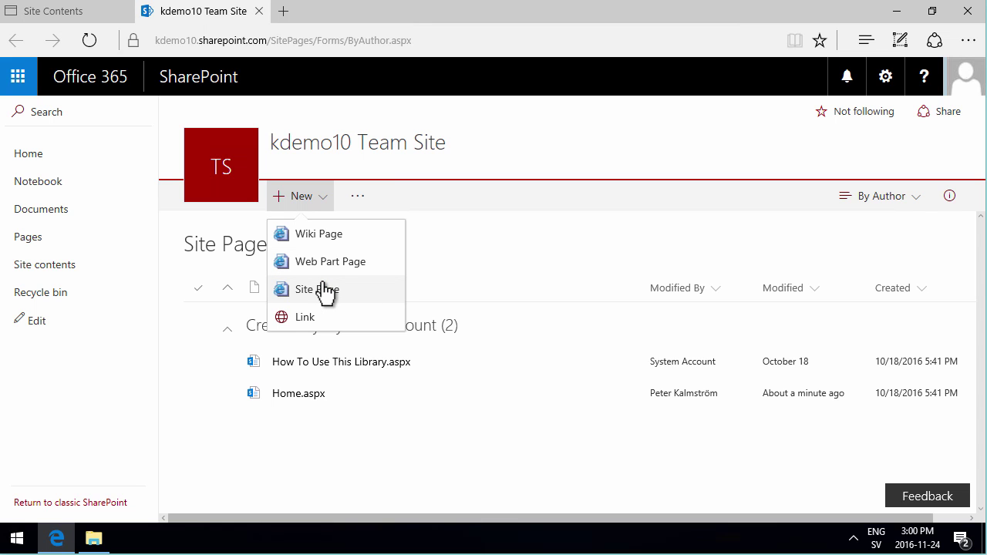
{"action": "left_click", "coordinate": [325, 235]}
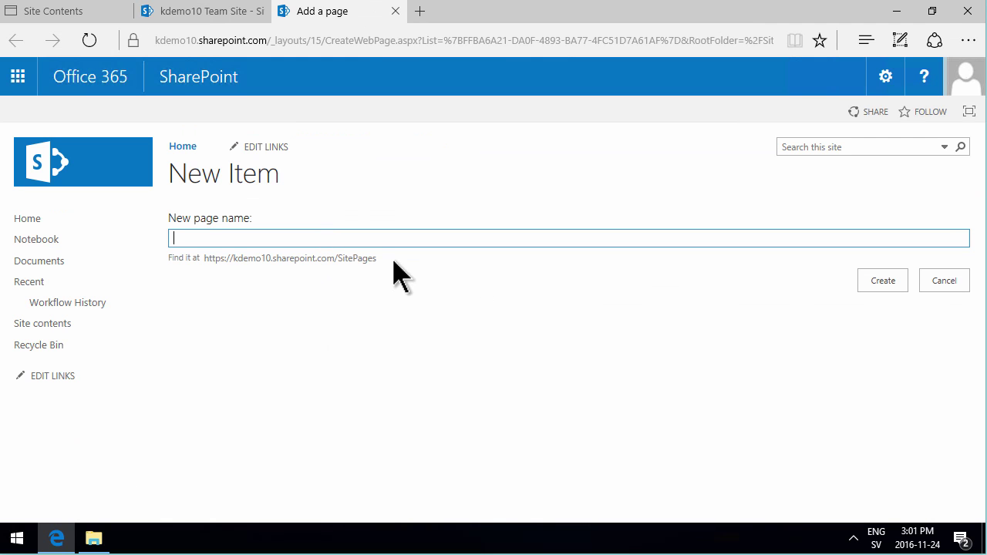
{"action": "type", "text": "test"}
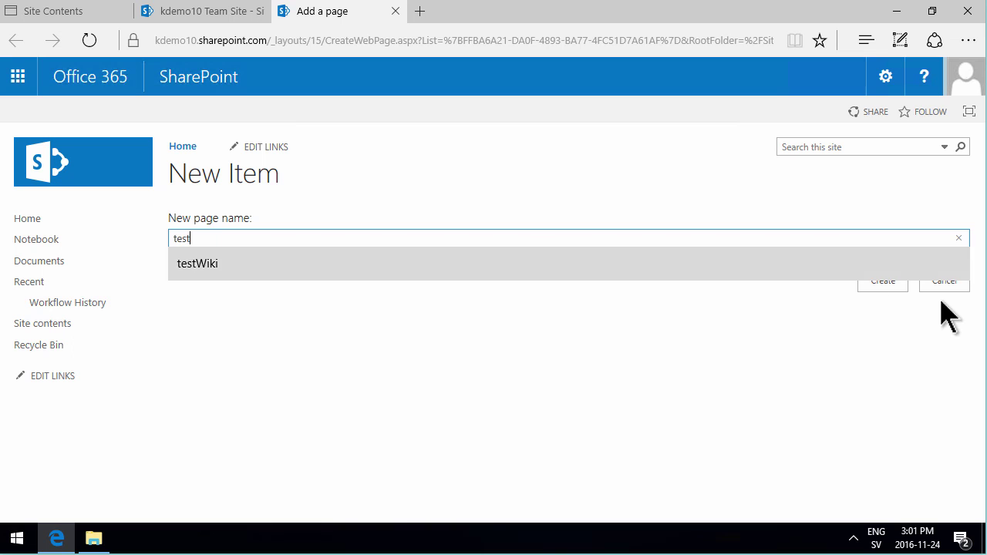
{"action": "left_click", "coordinate": [895, 282]}
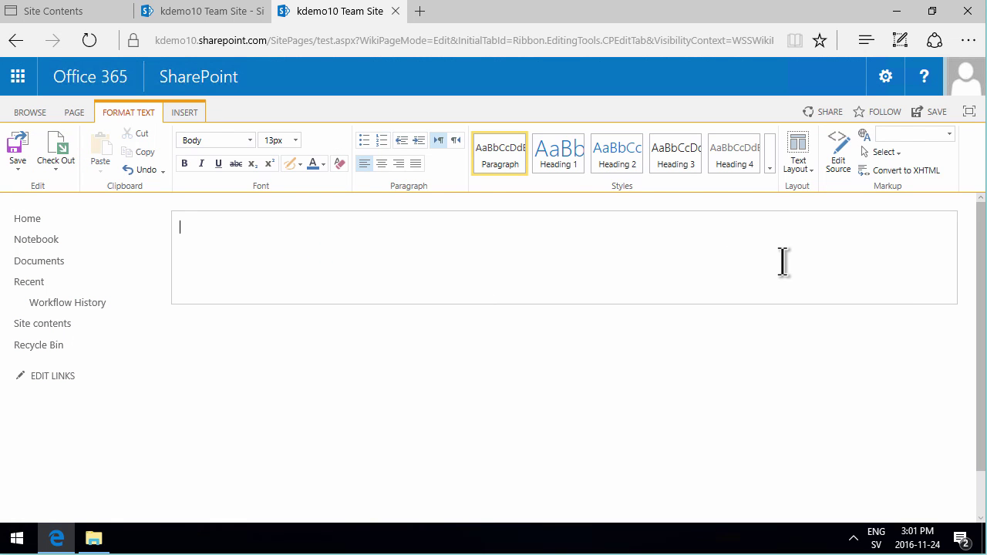
Enter the text "sdfasdfsadf" in the body of the new wiki page and save it
{"action": "left_click", "coordinate": [185, 113]}
{"action": "left_click", "coordinate": [252, 238]}
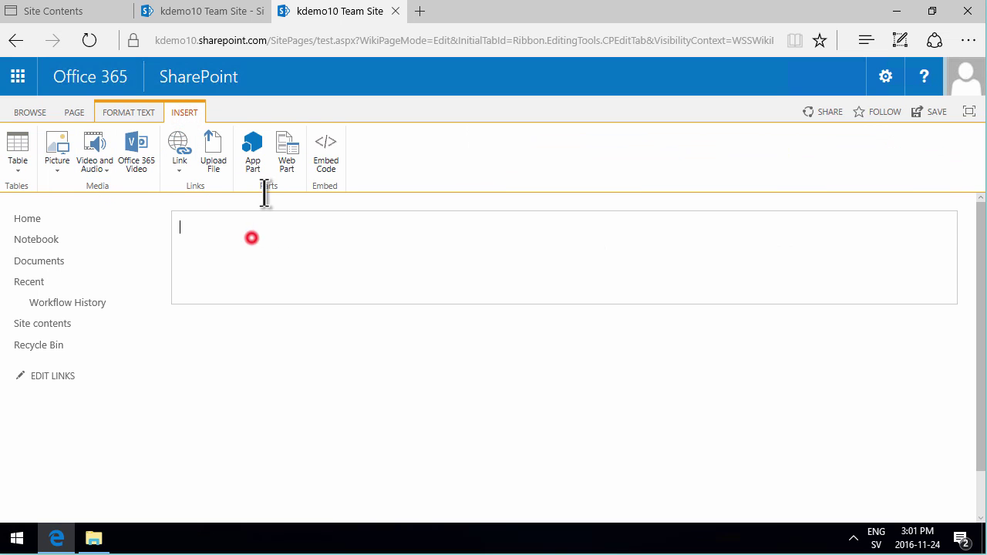
{"action": "left_click", "coordinate": [118, 112]}
{"action": "type", "text": "sdfasdfsadf"}
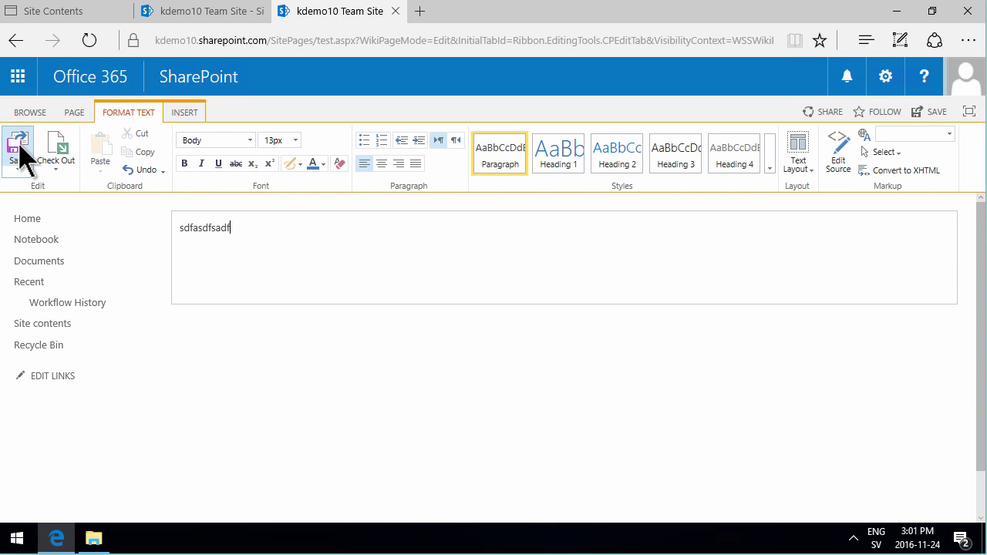
{"action": "left_click", "coordinate": [19, 150]}
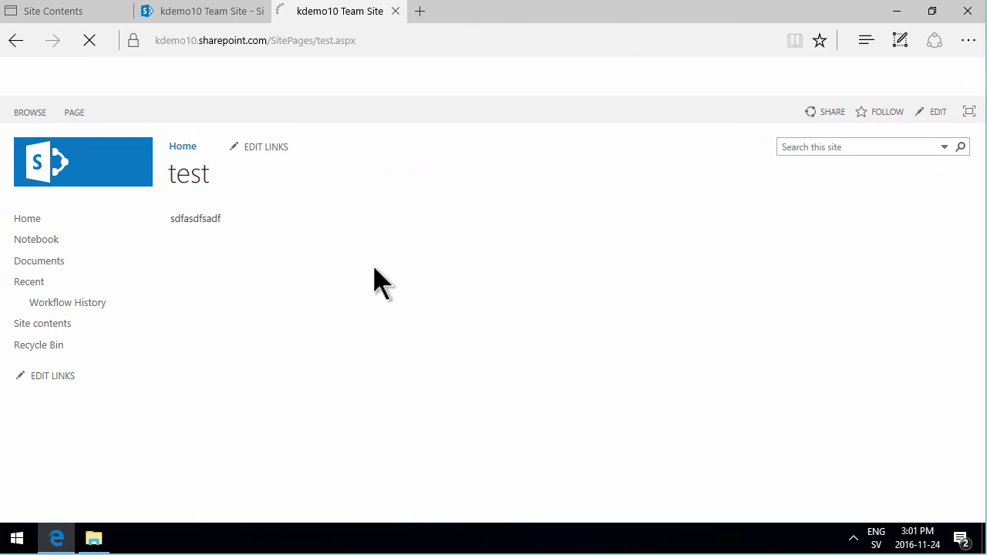
Refresh the Site Pages library and start a new web part page named TestWebPart with the "Header, Right Column, Body" layout
{"action": "left_click", "coordinate": [210, 12]}
{"action": "left_click", "coordinate": [89, 40]}
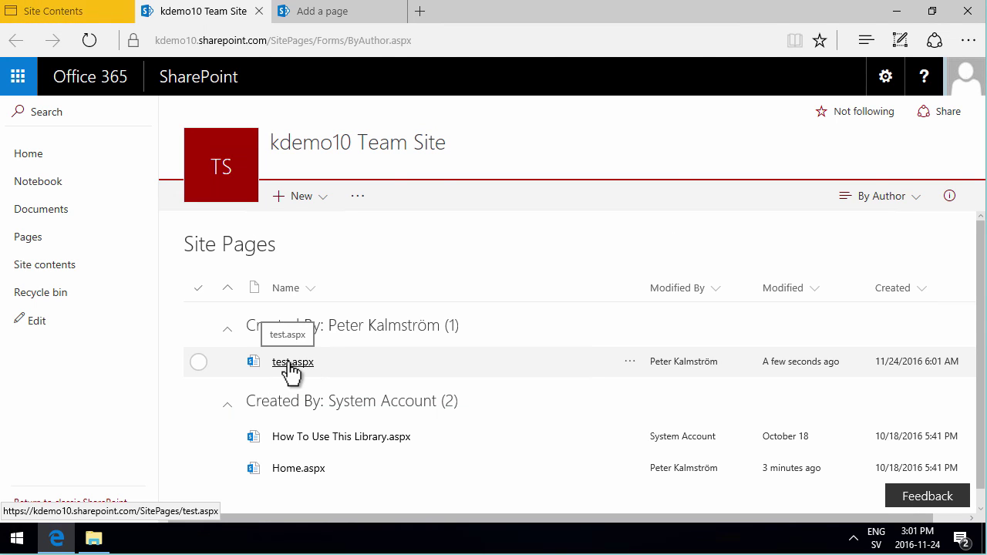
{"action": "left_click", "coordinate": [322, 197]}
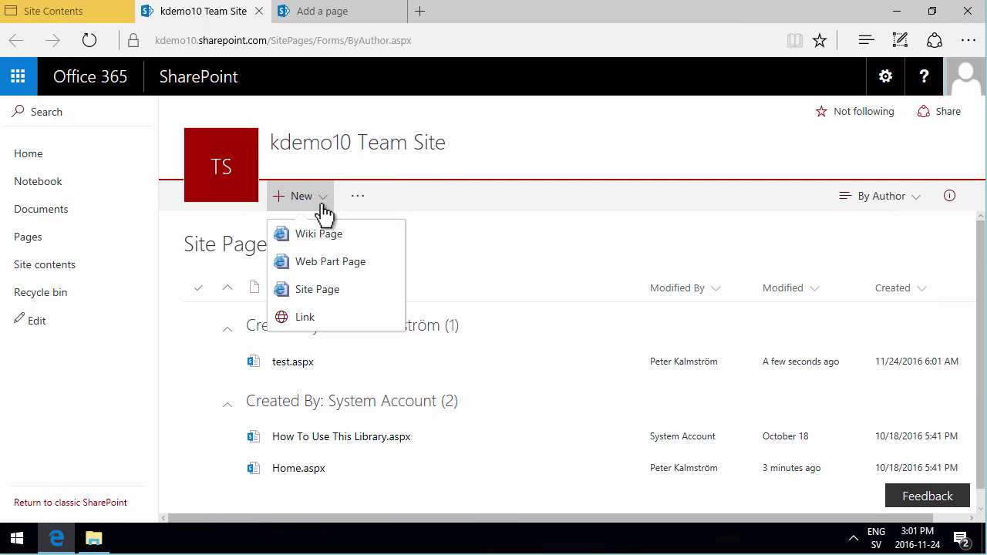
{"action": "left_click", "coordinate": [335, 261]}
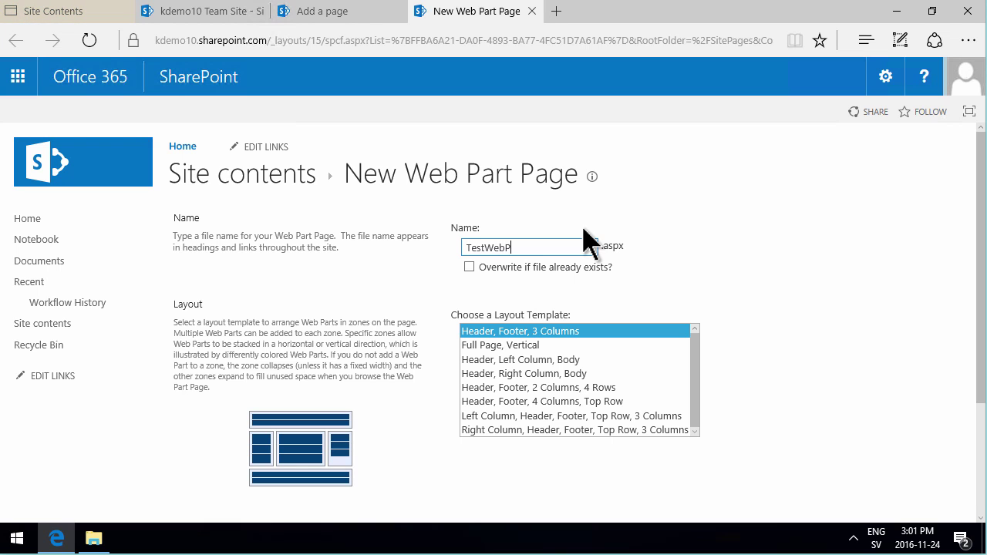
{"action": "left_click_drag", "start_coordinate": [694, 353], "coordinate": [701, 420]}
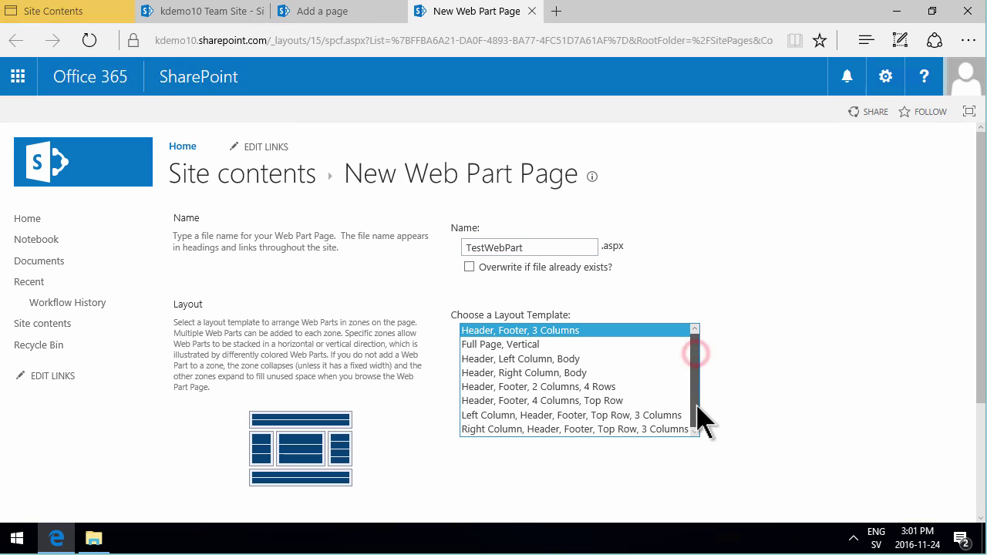
{"action": "left_click", "coordinate": [525, 375]}
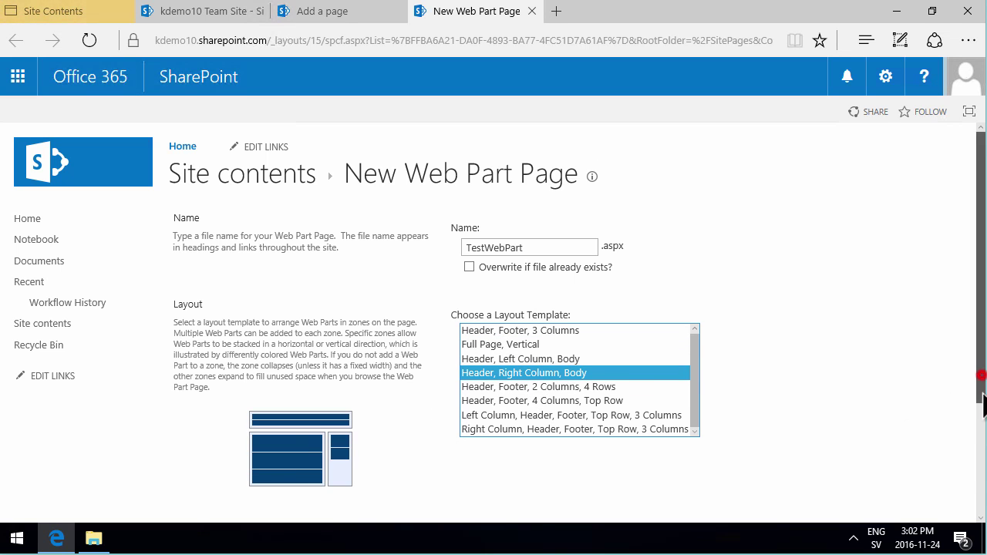
Choose Site Pages as the save location and create the web part page
{"action": "scroll", "coordinate": [971, 378], "scroll_direction": "down", "scroll_amount": 3}
{"action": "left_click", "coordinate": [501, 398]}
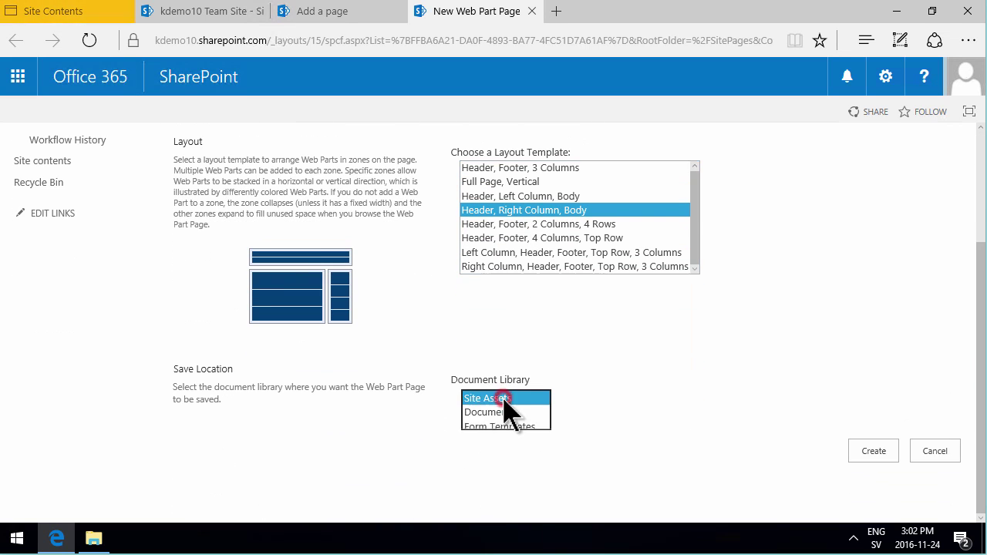
{"action": "left_click", "coordinate": [503, 441]}
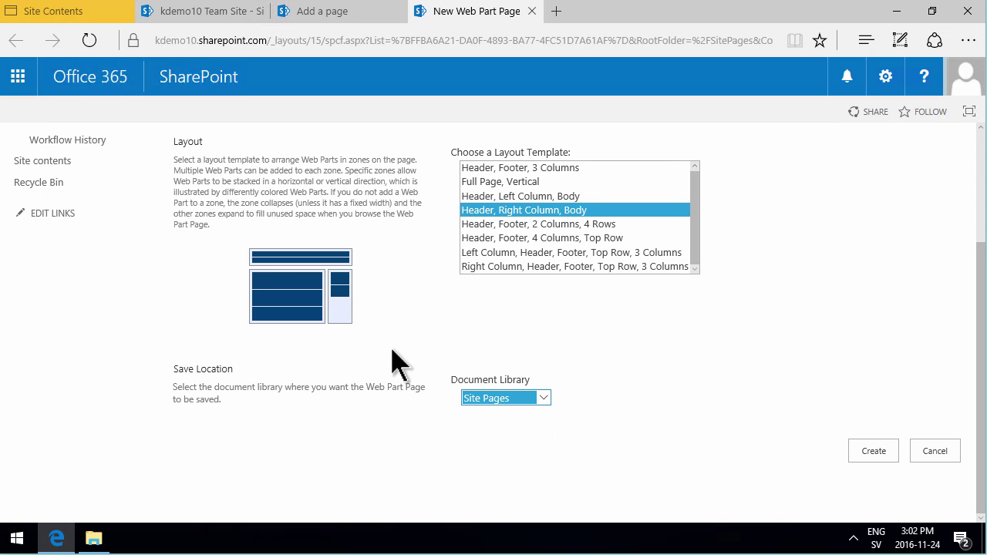
{"action": "left_click", "coordinate": [876, 452]}
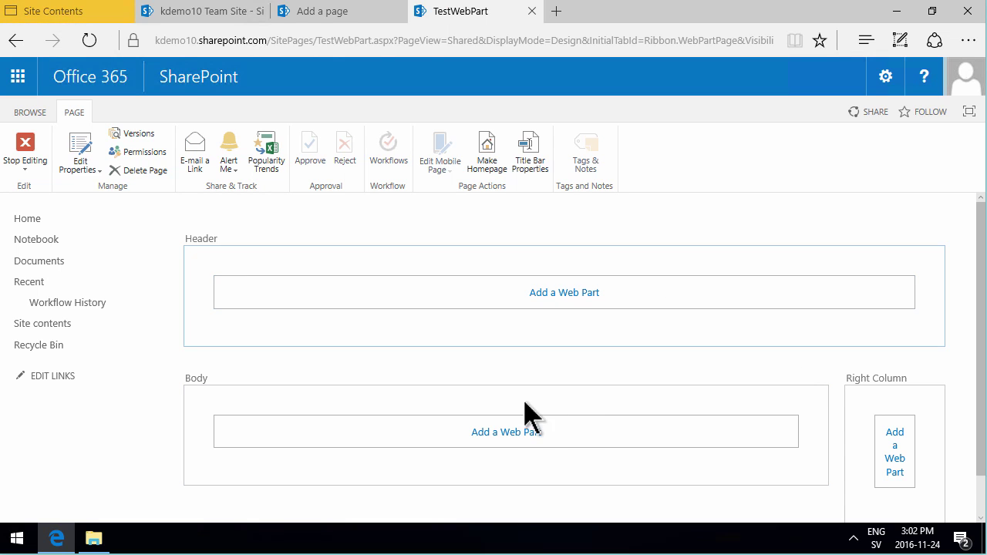
{"action": "left_click_drag", "start_coordinate": [979, 441], "coordinate": [979, 504]}
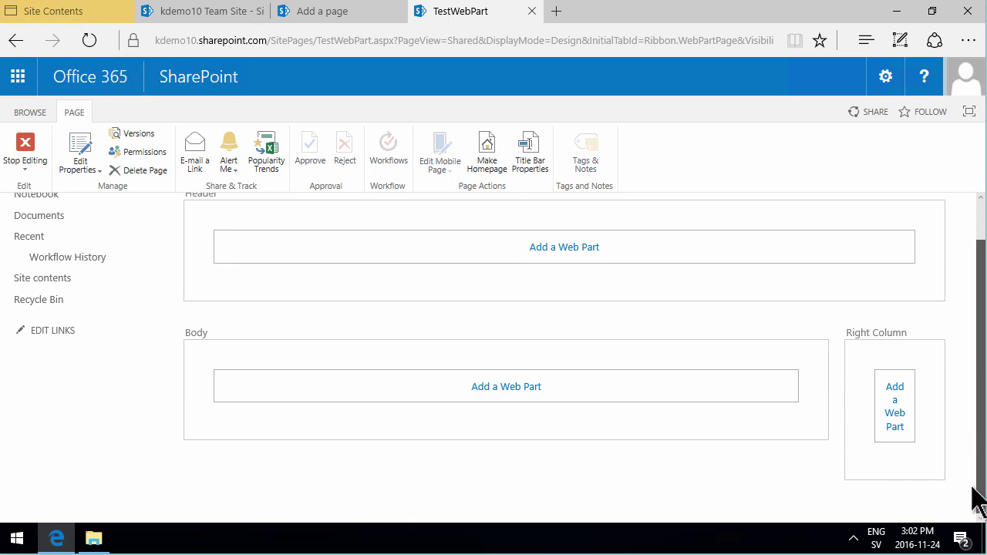
Stop editing the TestWebPart page and close both page-creation tabs to return to a refreshed Site Pages library
{"action": "left_click", "coordinate": [29, 165]}
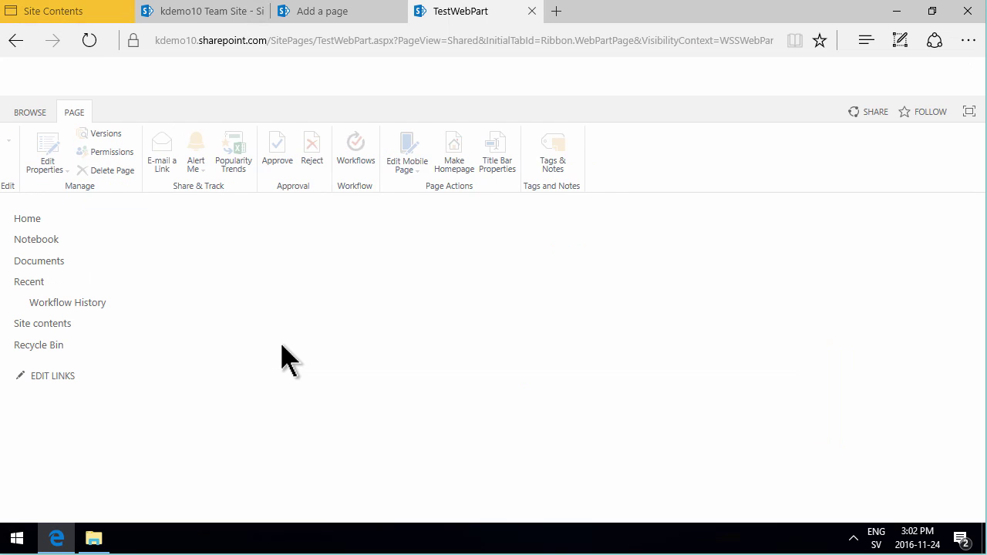
{"action": "left_click", "coordinate": [532, 11]}
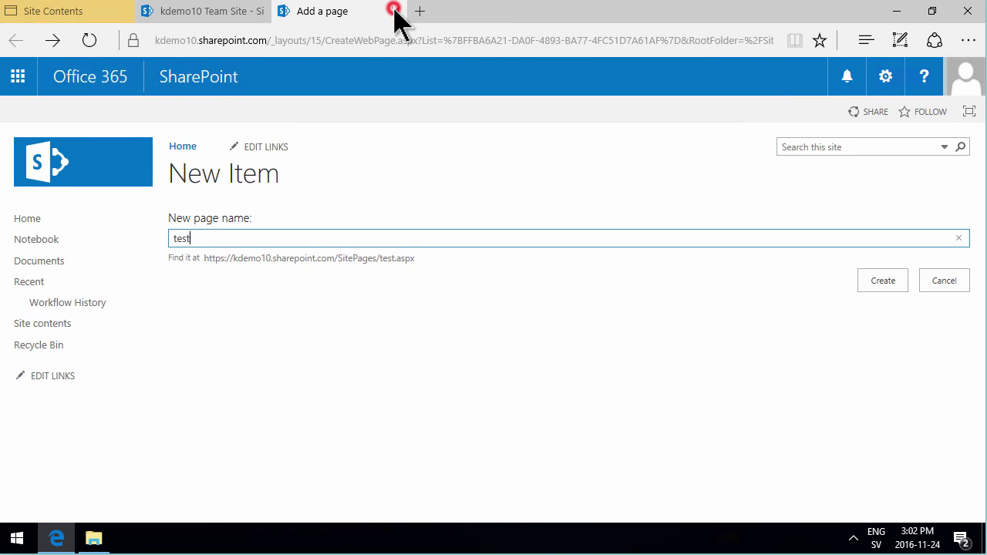
{"action": "left_click", "coordinate": [394, 11]}
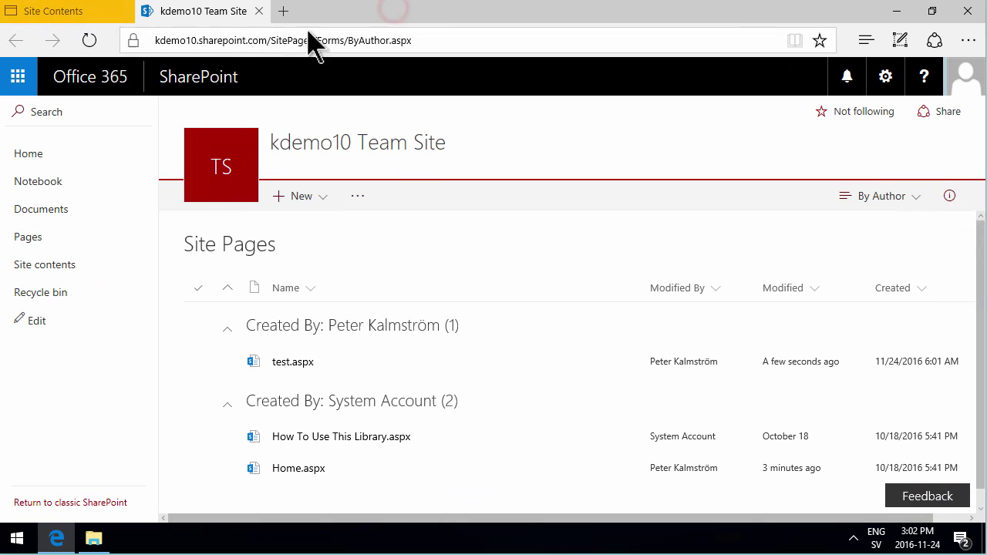
{"action": "left_click", "coordinate": [88, 40]}
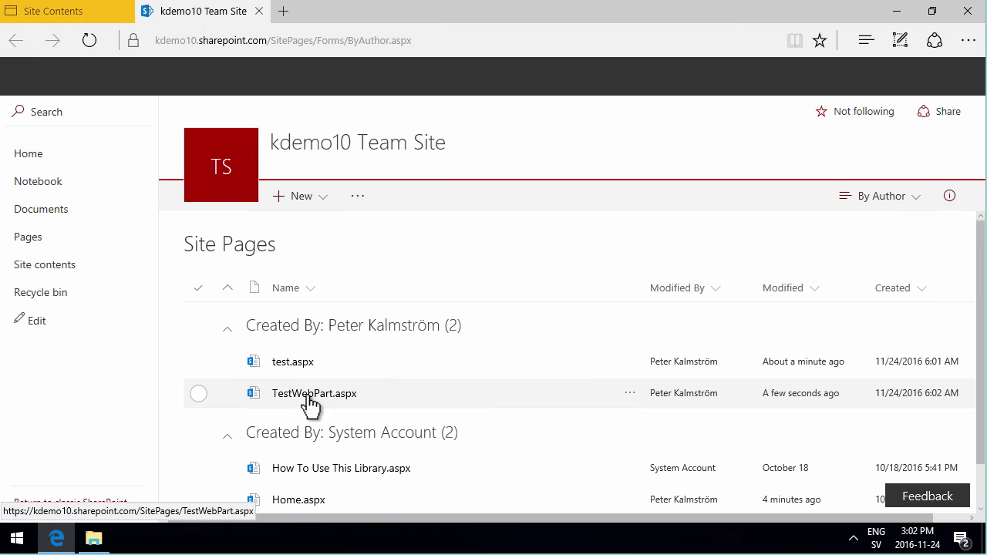
Create a new site page titled "Test new page model" without the introduction tour and add an empty text area below the title
{"action": "left_click", "coordinate": [320, 190]}
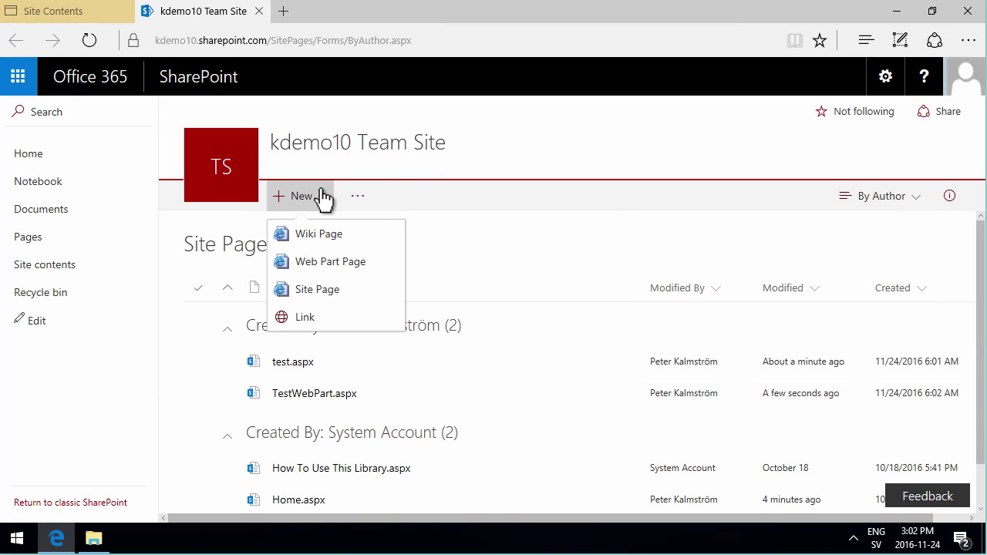
{"action": "left_click", "coordinate": [325, 290]}
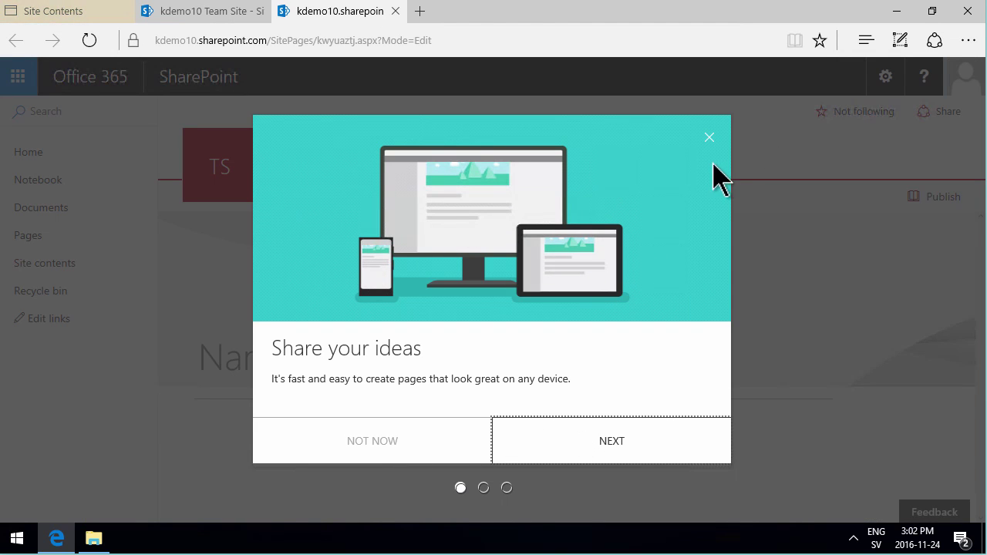
{"action": "left_click", "coordinate": [708, 137]}
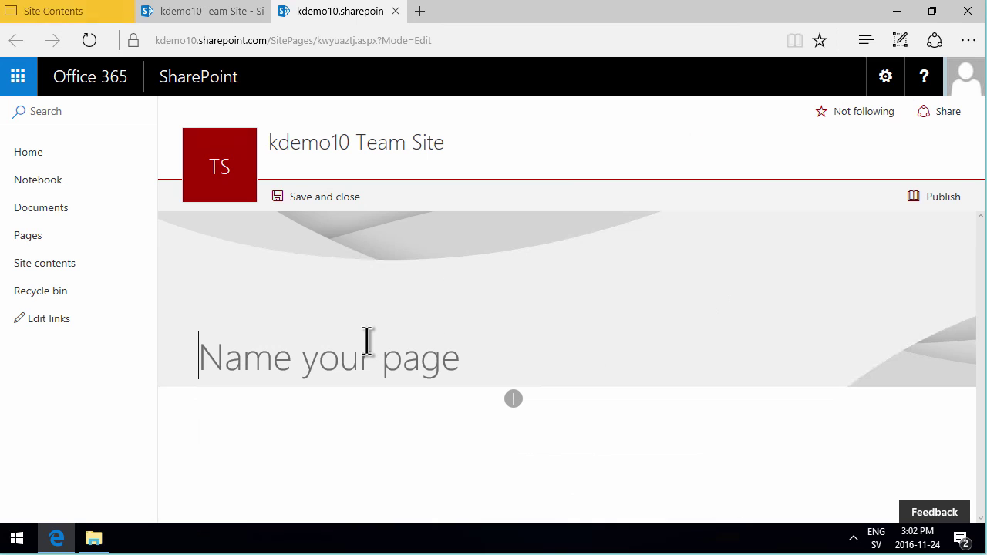
{"action": "type", "text": "Test new page model"}
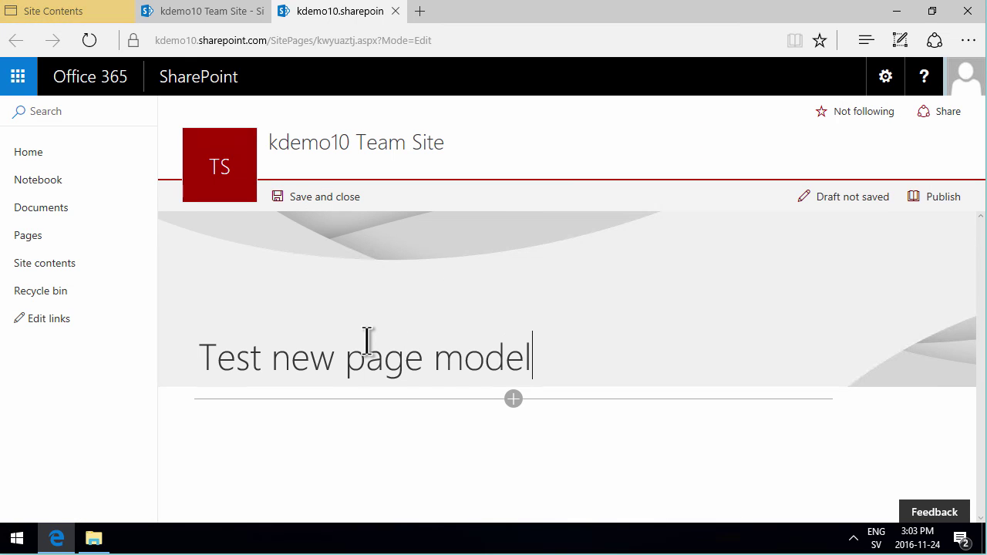
{"action": "left_click", "coordinate": [496, 411]}
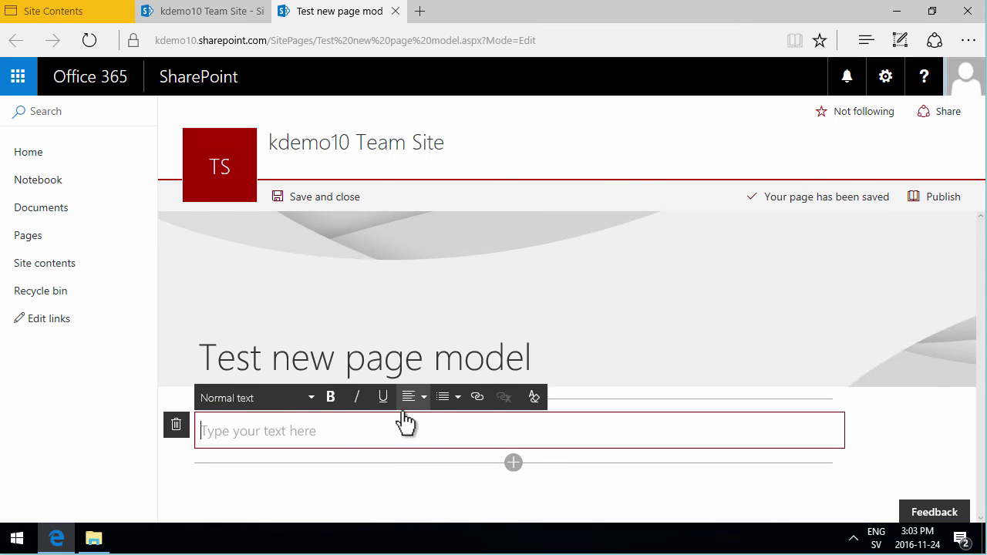
Examine the web parts that can be added below the text area and the available SharePoint settings options
{"action": "left_click", "coordinate": [513, 463]}
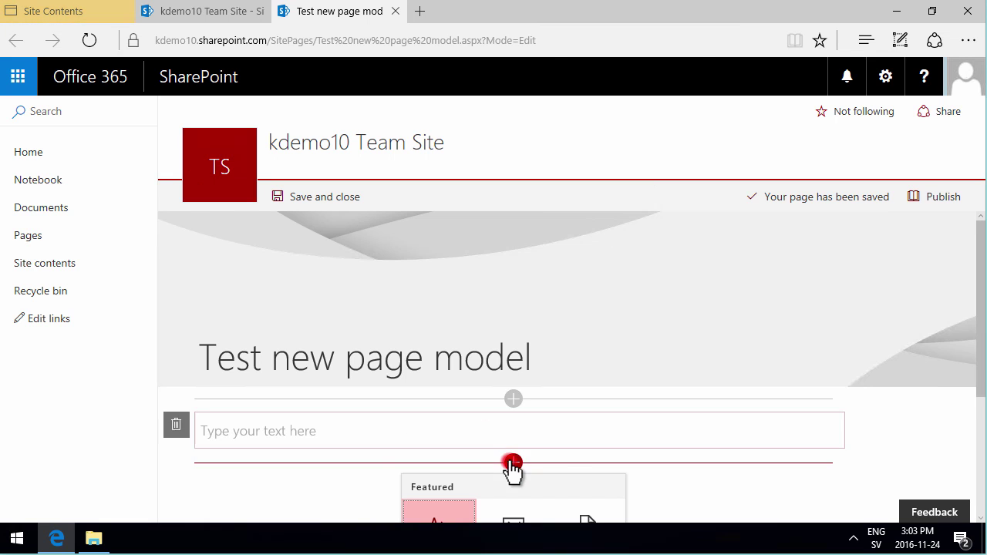
{"action": "left_click", "coordinate": [978, 387]}
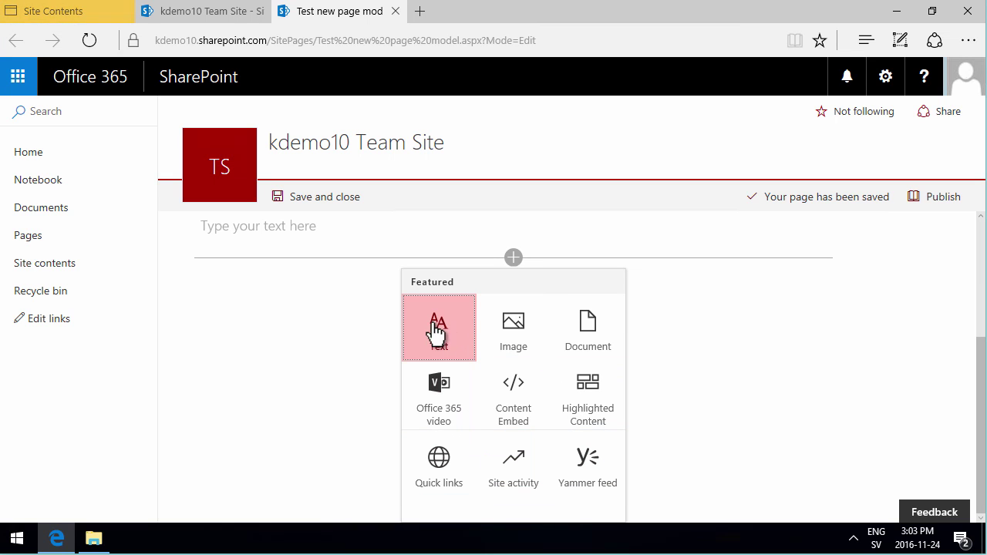
{"action": "left_click", "coordinate": [337, 229]}
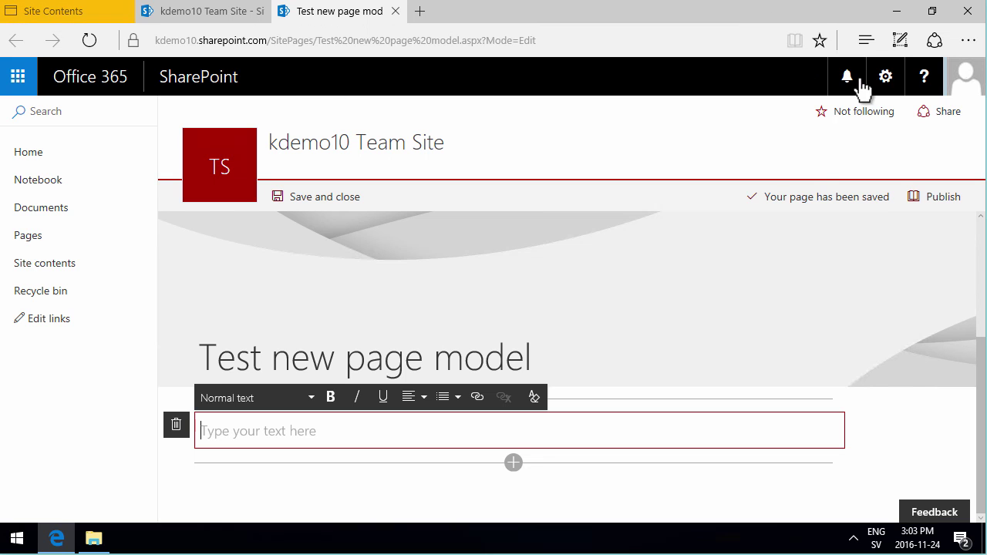
{"action": "left_click", "coordinate": [884, 84]}
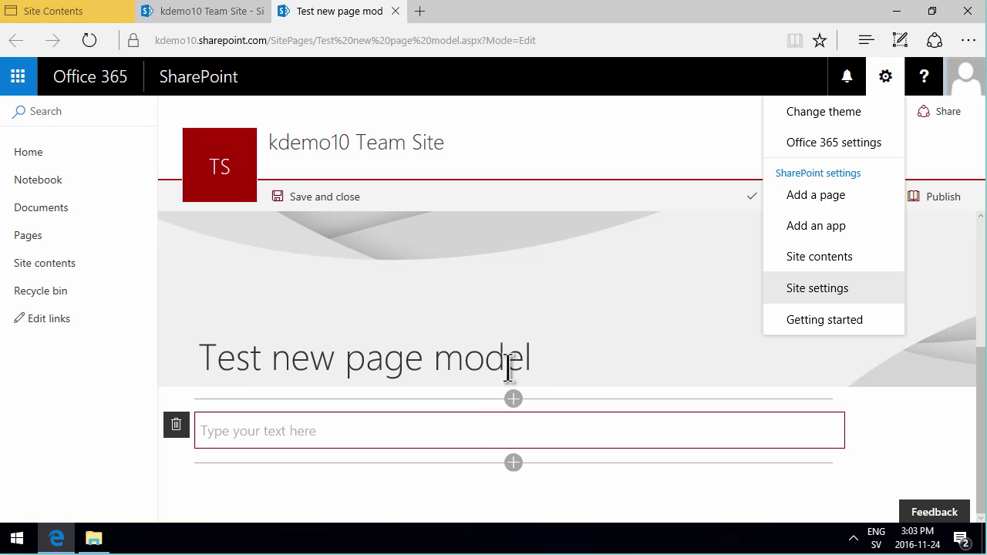
{"action": "left_click", "coordinate": [457, 429]}
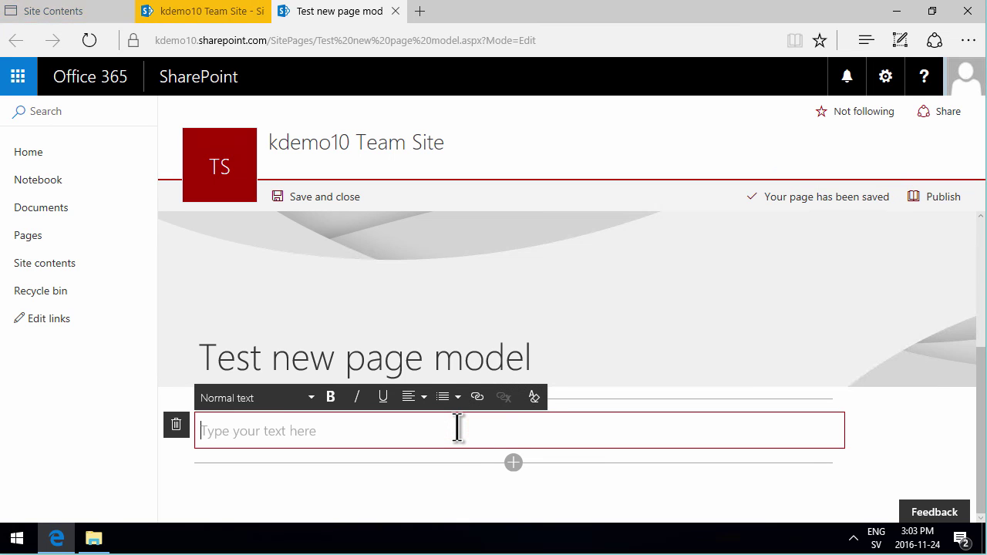